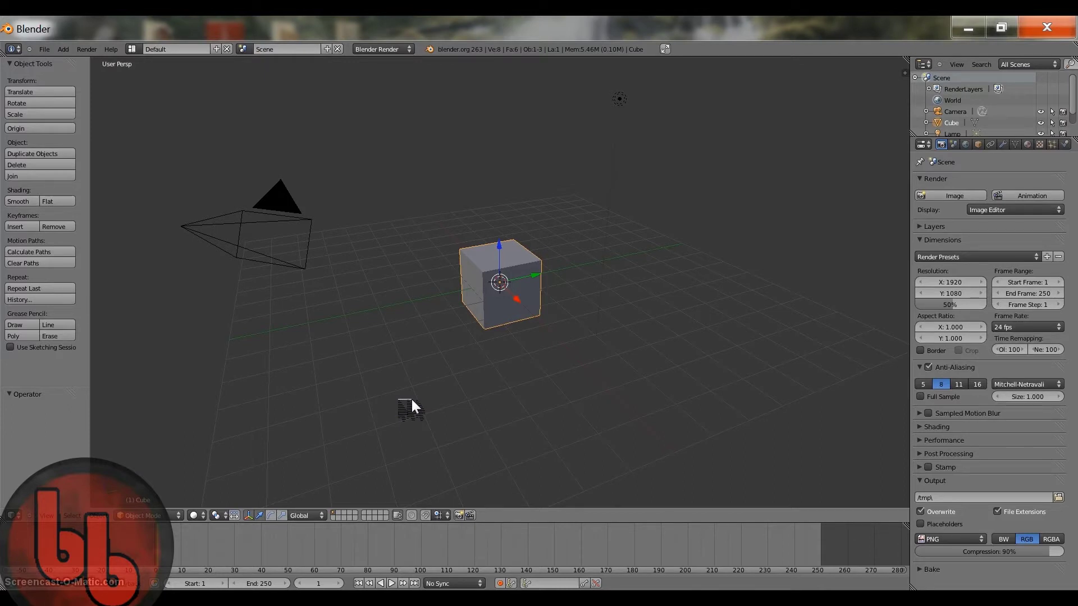
Step: Delete the default cube and the camera, then select the lamp
key("x")
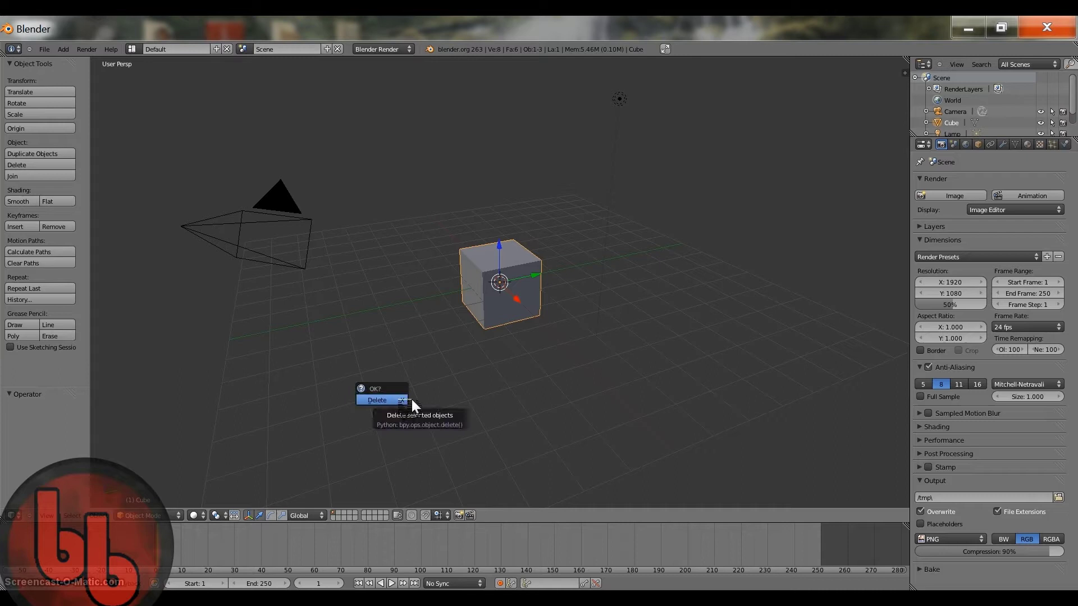
left_click(412, 399)
right_click(291, 212)
key("x")
left_click(225, 213)
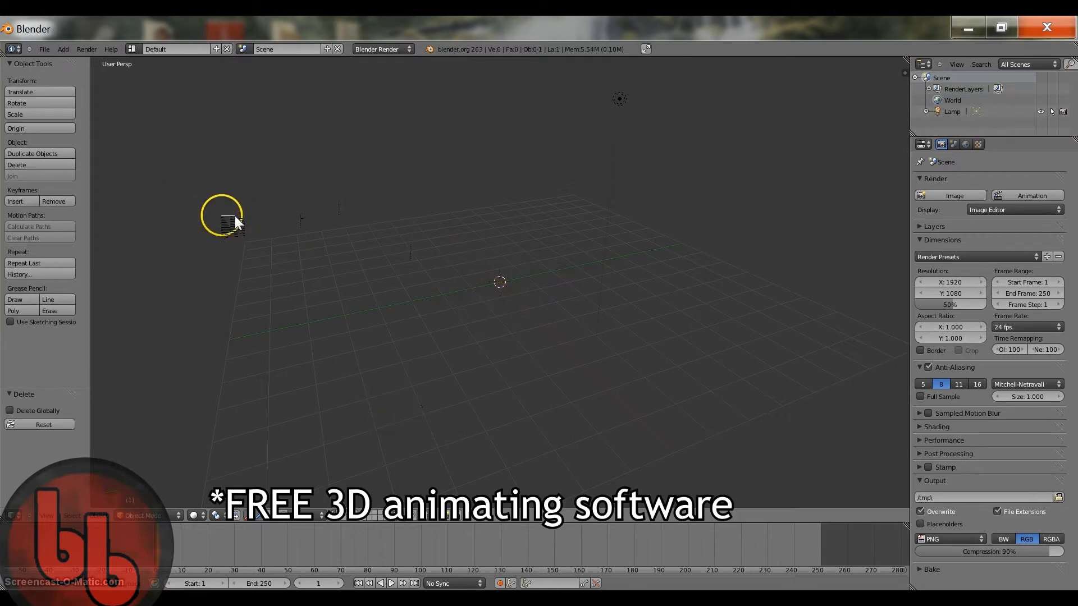
right_click(614, 107)
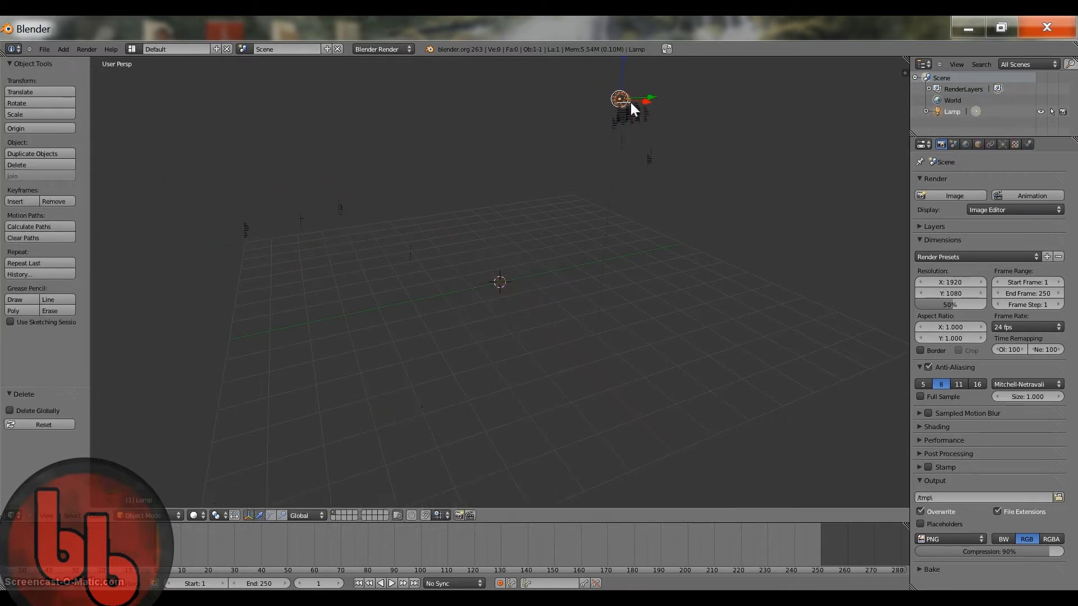
Step: Delete the lamp and add a new plane to the scene
key("x")
left_click(630, 102)
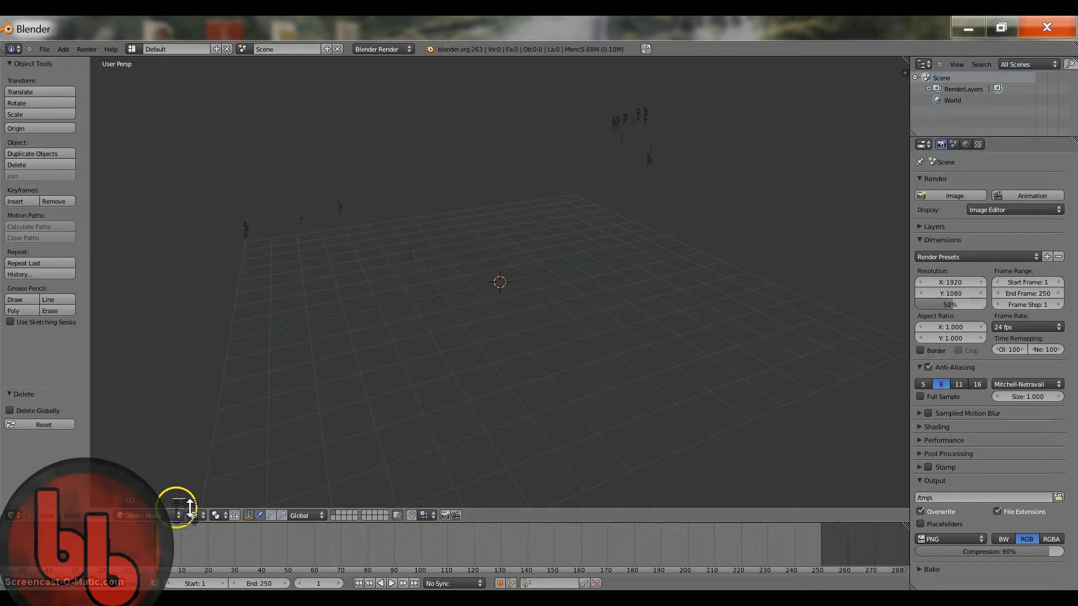
key("space")
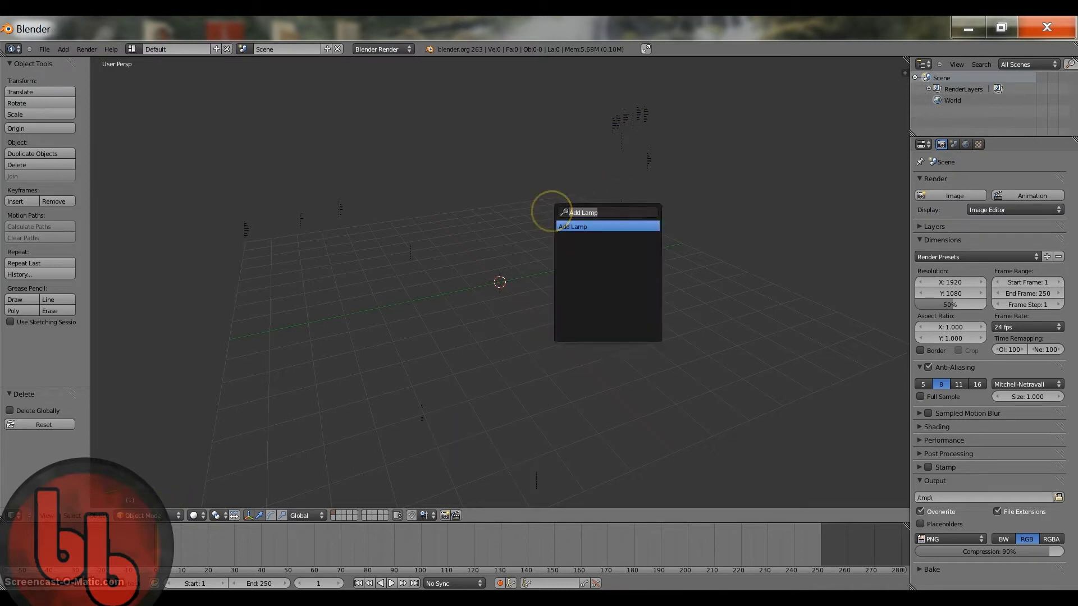
type("plane")
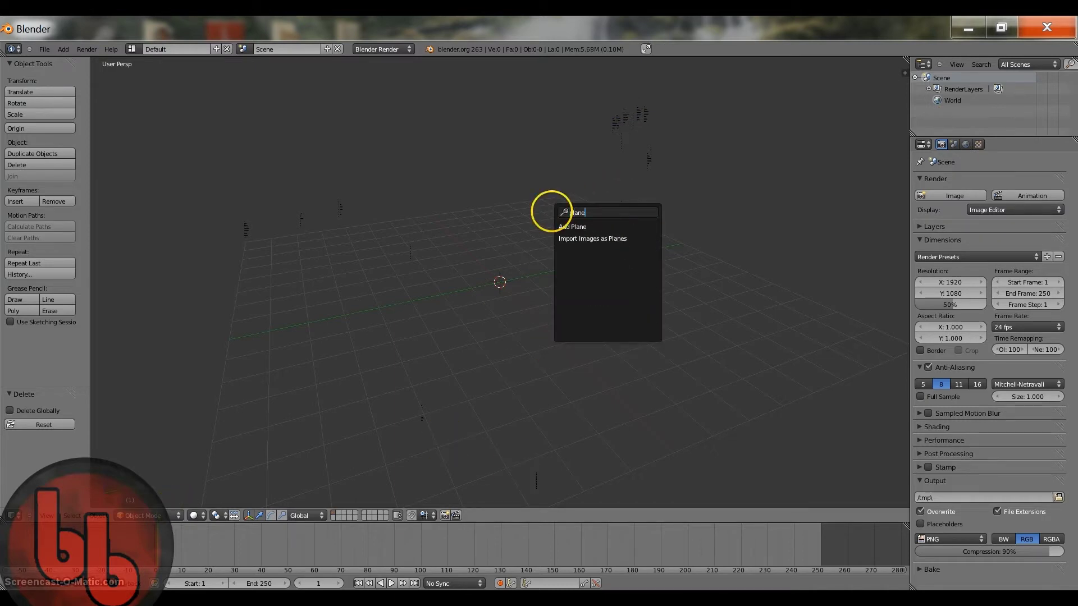
key("Return")
Step: Scale the plane up to about 20.9 on all axes to form the ground
key("s")
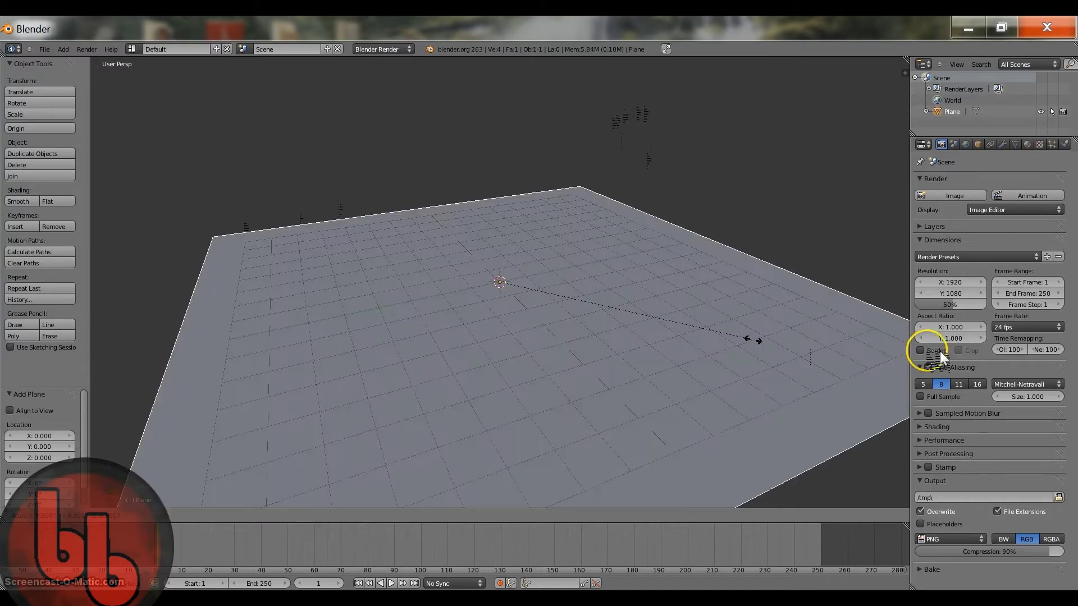
left_click(553, 262)
middle_click_drag(558, 268, 578, 271)
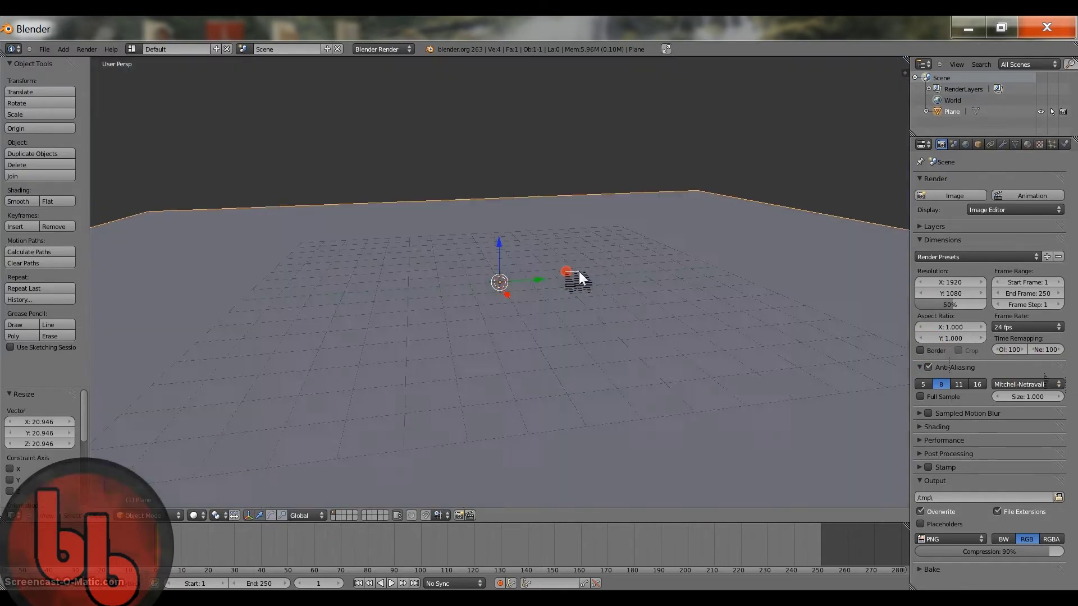
Step: Add a monkey head and raise it along Z above the plane
key("space")
type("monkey")
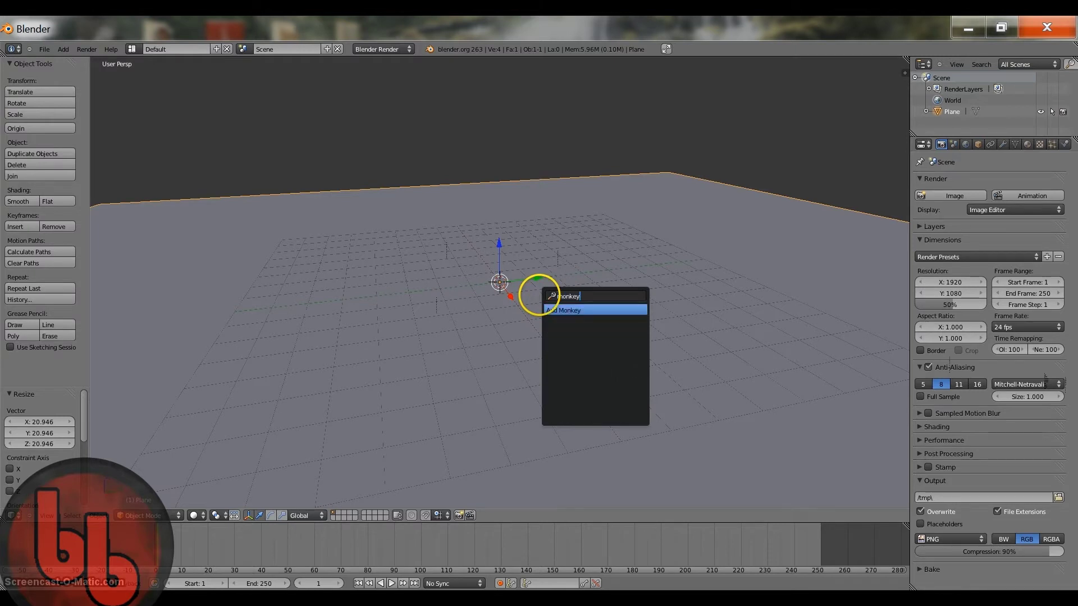
key("Return")
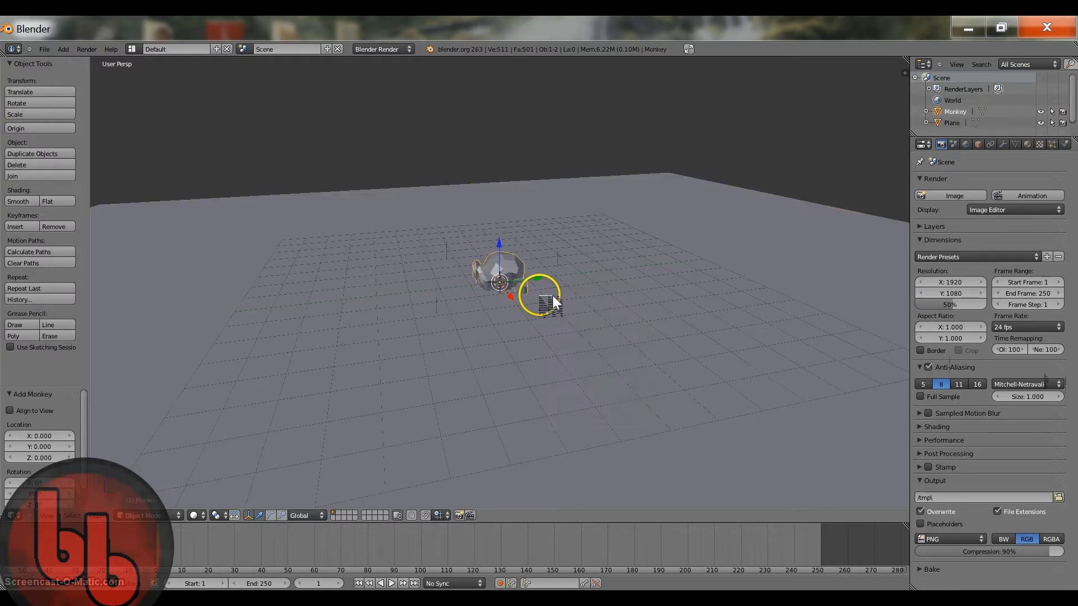
key("g")
key("z")
left_click(560, 304)
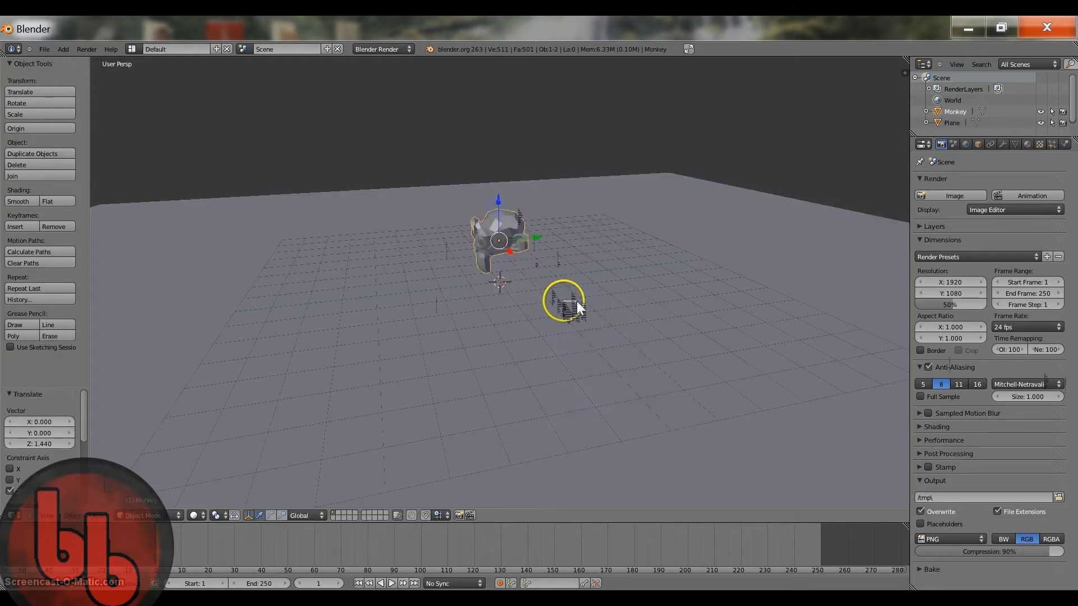
Step: Rotate the monkey 90° about the Z axis
key("r")
key("z")
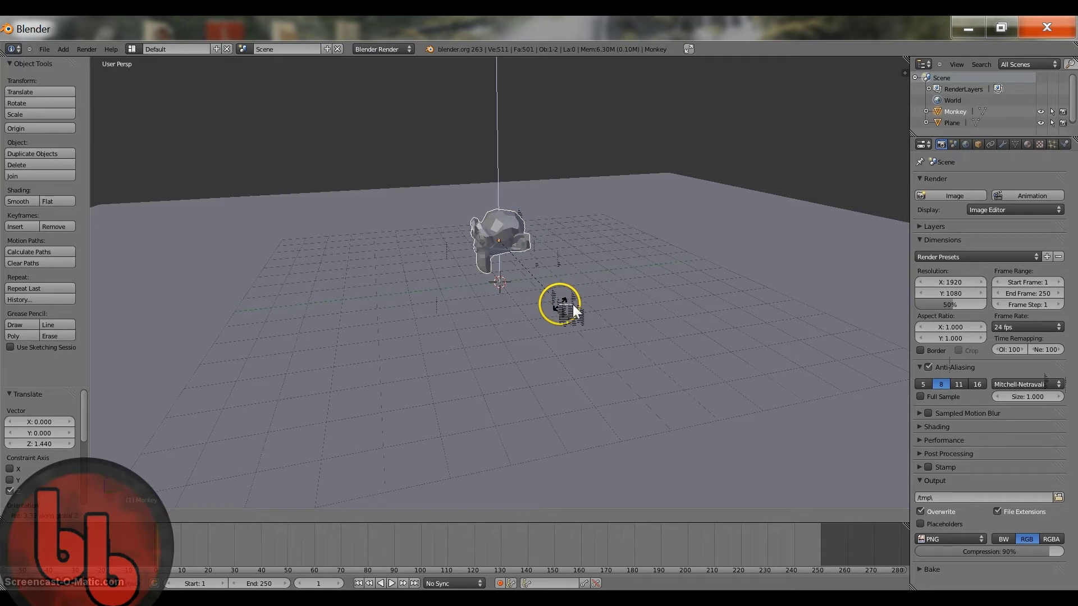
type("90")
key("Return")
middle_click_drag(573, 310, 564, 289)
Step: Lower the monkey slightly along Z
key("g")
key("z")
left_click(527, 241)
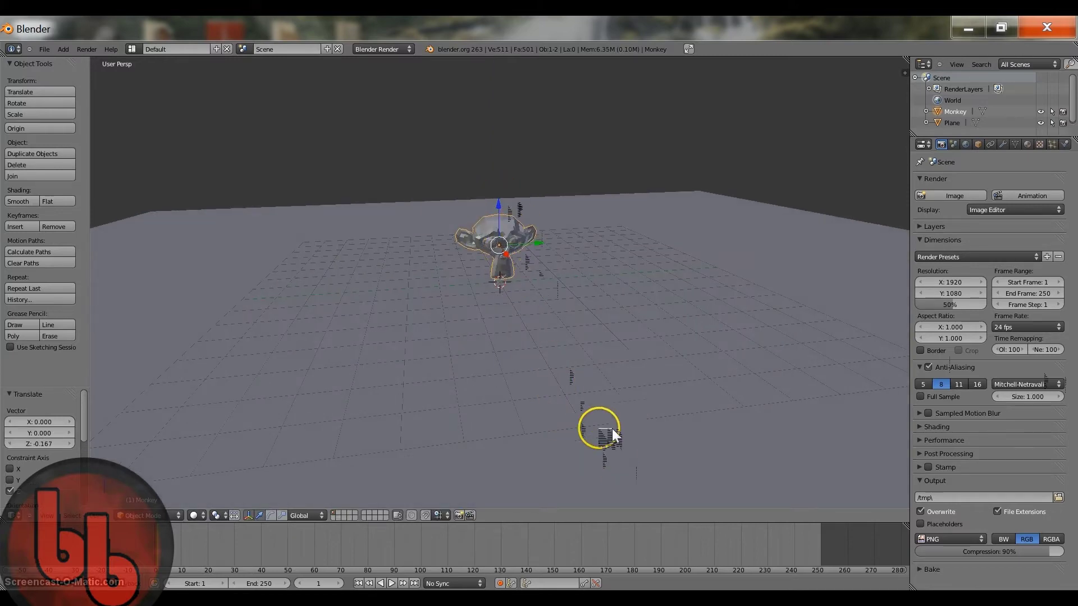
mouse_move(685, 416)
middle_mouse_down()
mouse_move(591, 390)
mouse_move(664, 415)
middle_mouse_up()
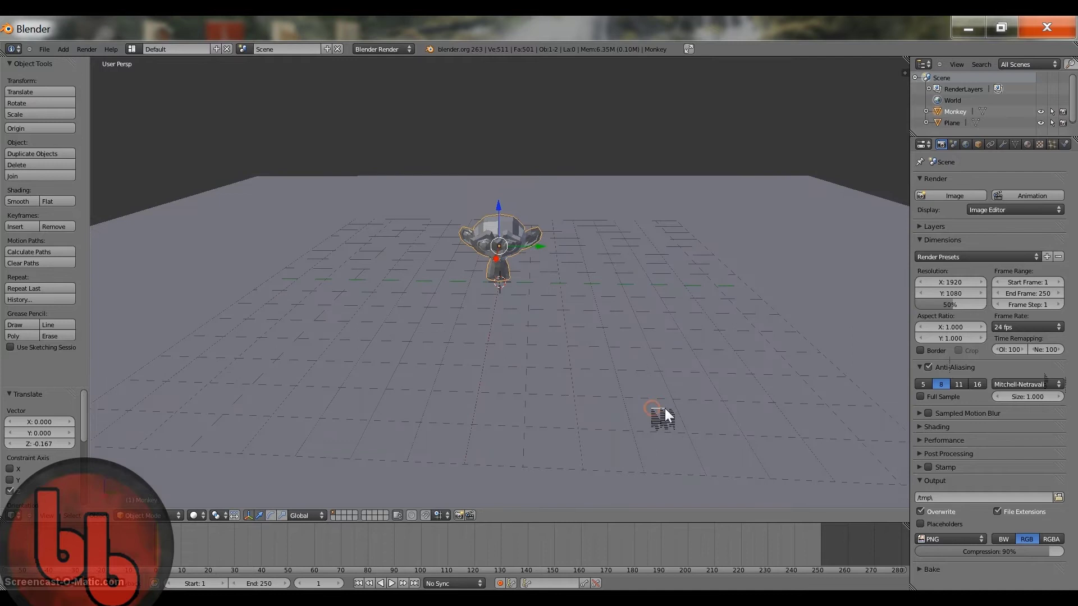
key("space")
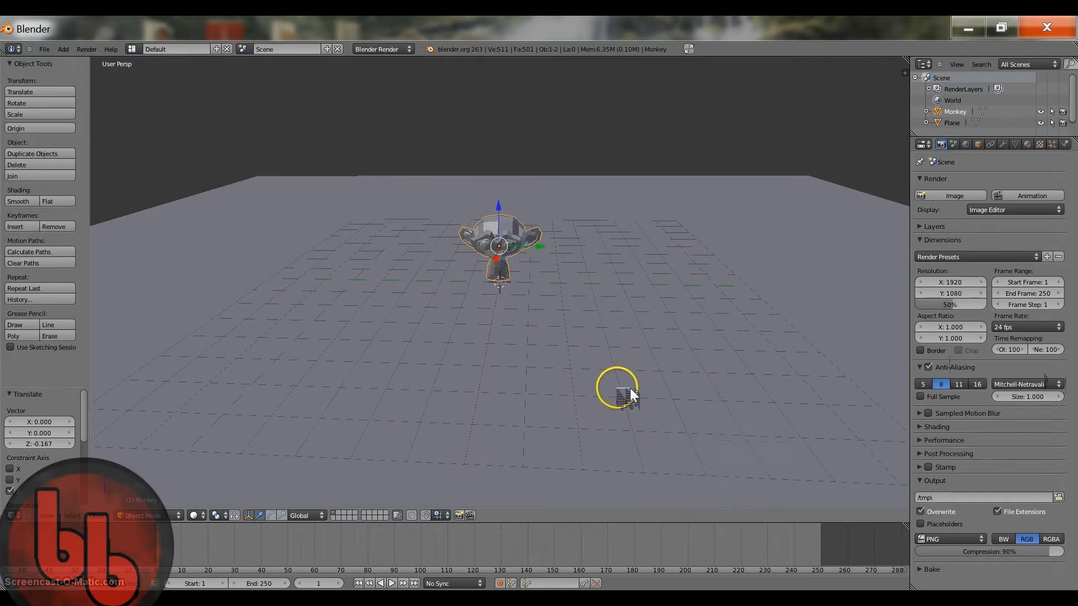
Step: Add a camera and raise it along Z to 2.635
key("space")
type("camer")
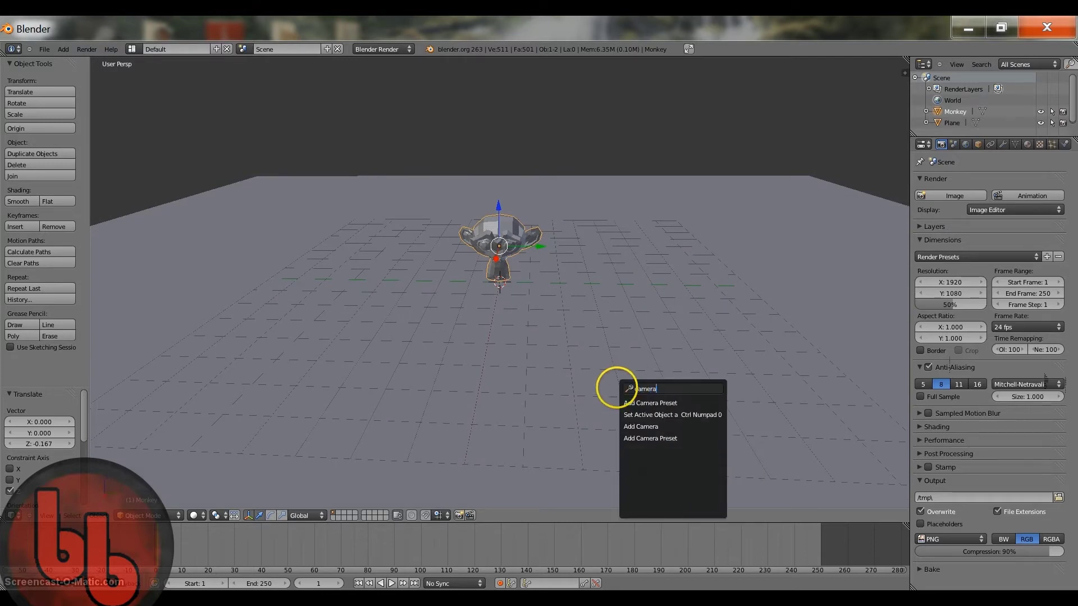
type("a")
key("Down")
key("Down")
key("Return")
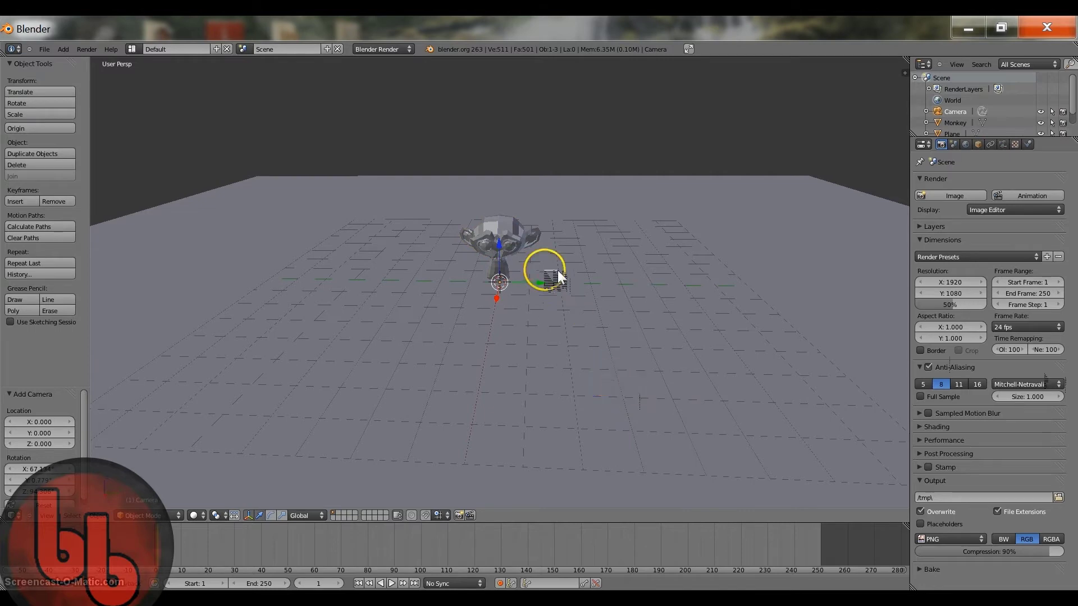
key("g")
key("z")
left_click(569, 197)
middle_click_drag(569, 197, 481, 234)
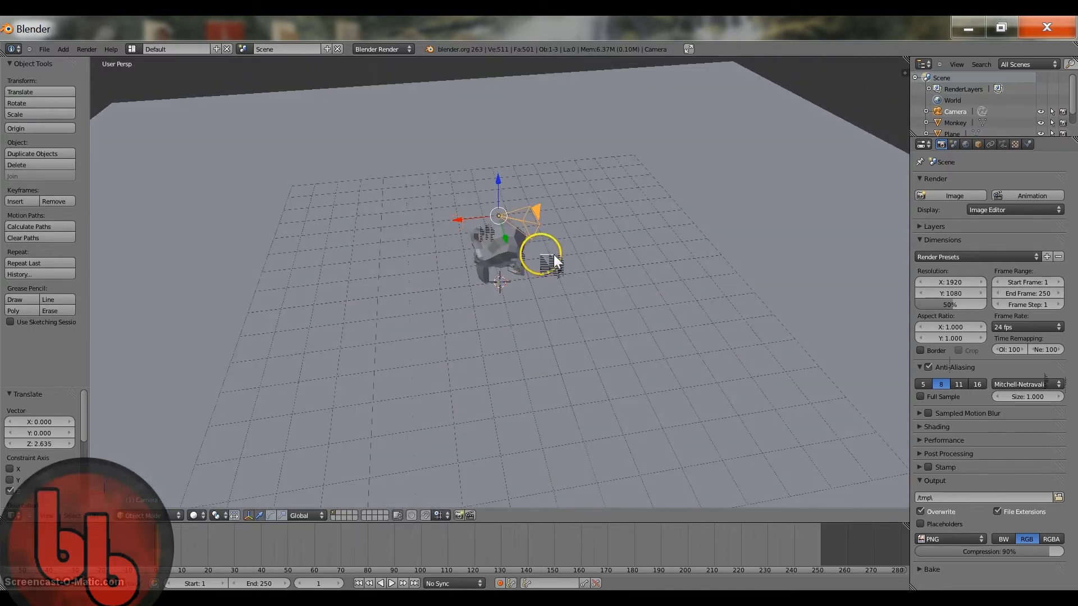
Step: Reset the camera's rotation, turn it 90°, then rotate it about Z
key("alt+r")
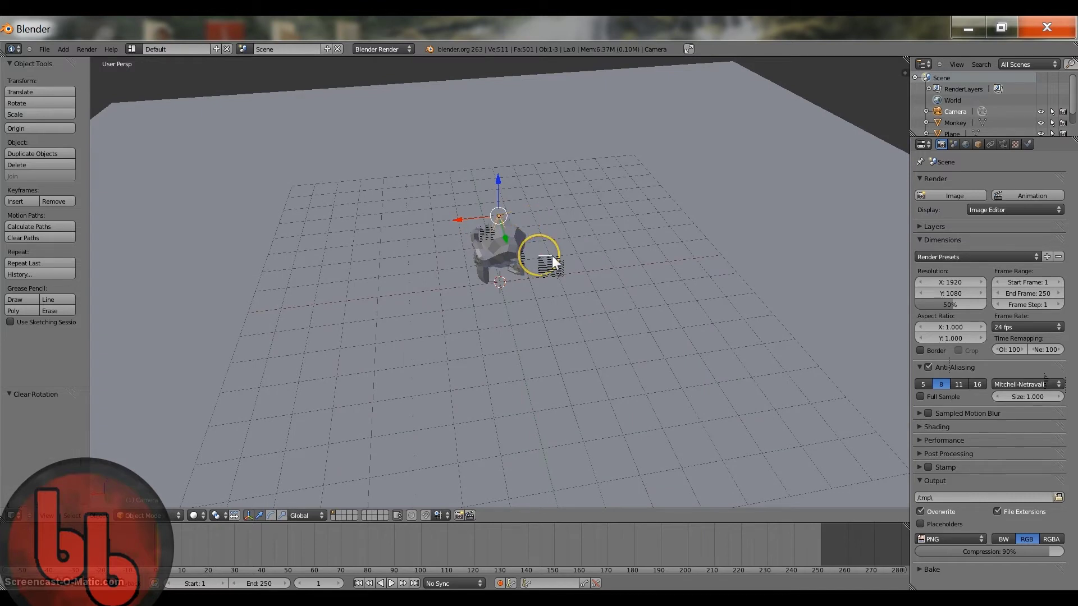
key("r")
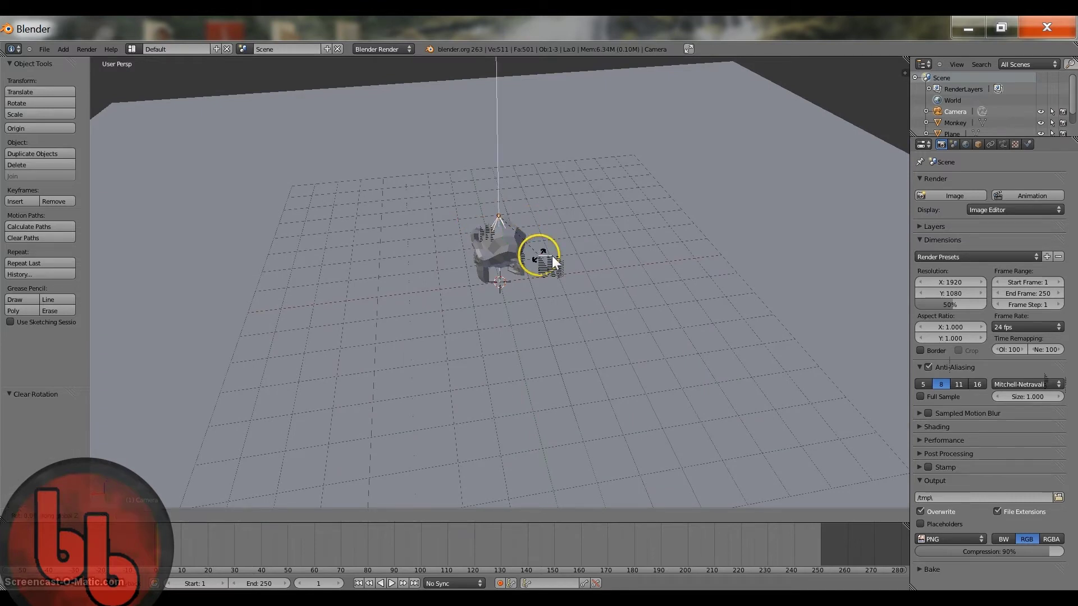
type("90")
key("Return")
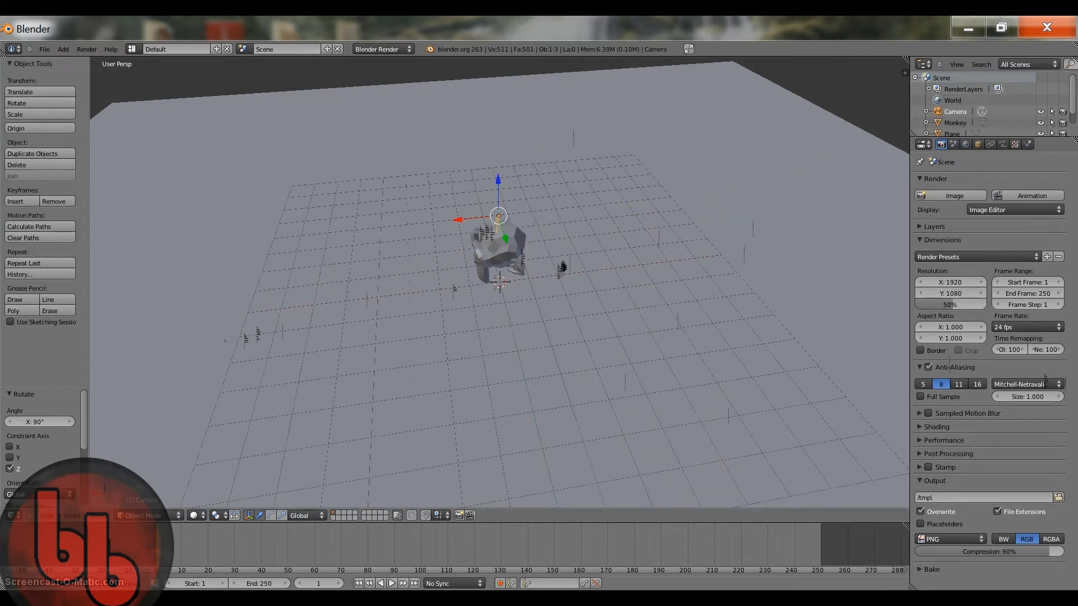
key("r")
key("z")
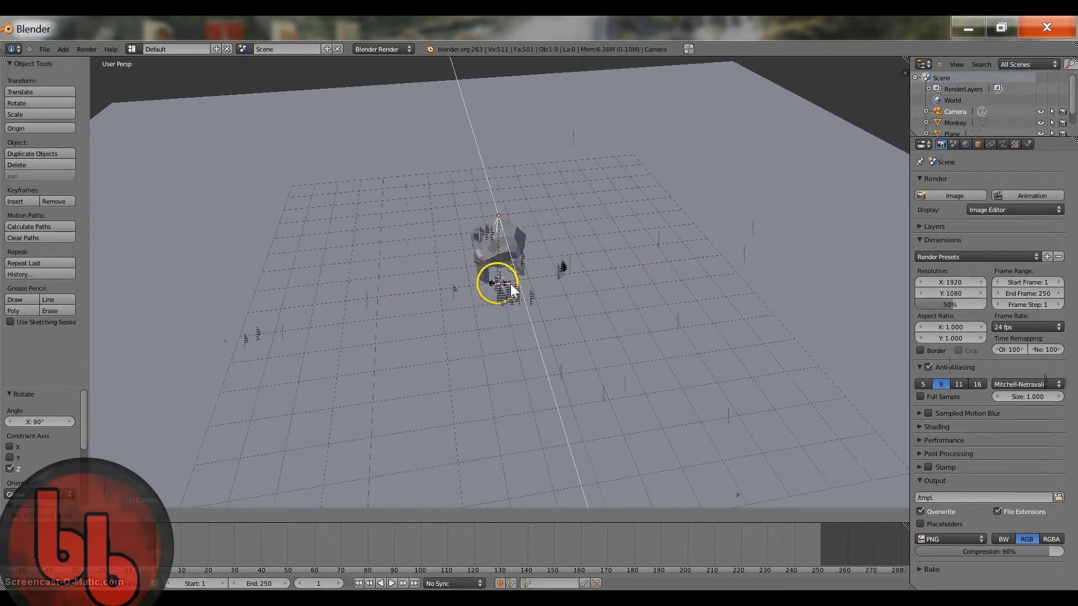
left_click(510, 289)
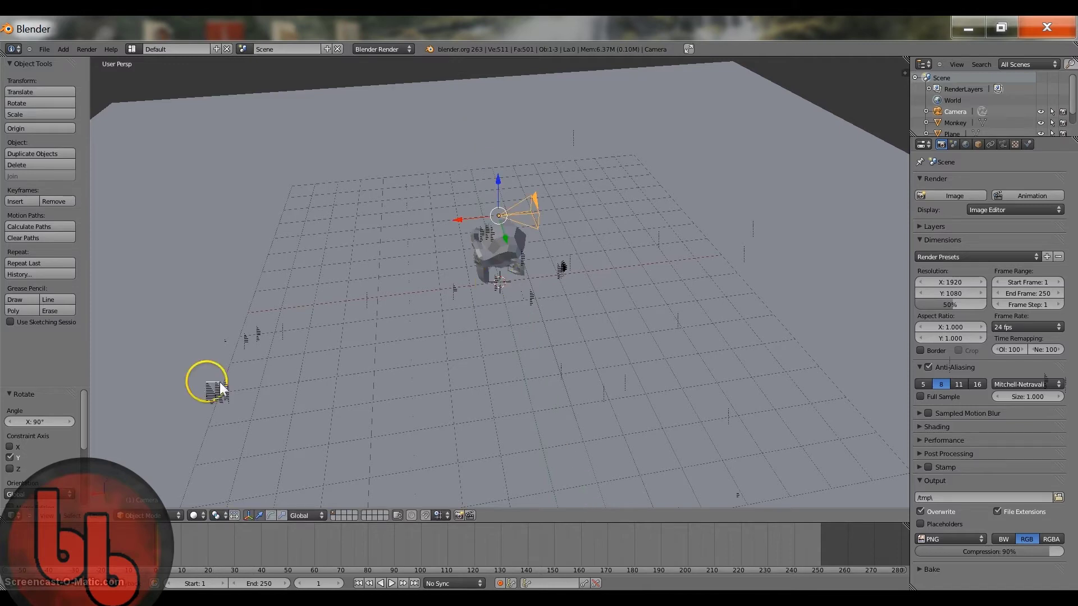
Step: Move the camera along X and Z, checking the view through the camera
key("r")
key("x")
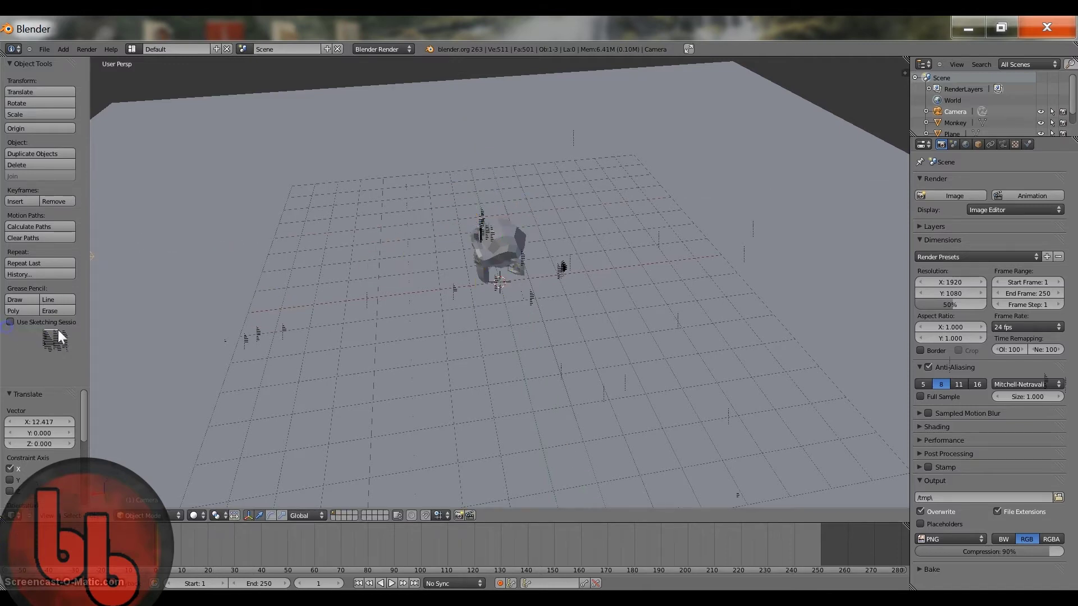
left_click(325, 325)
key("KP_0")
key("KP_0")
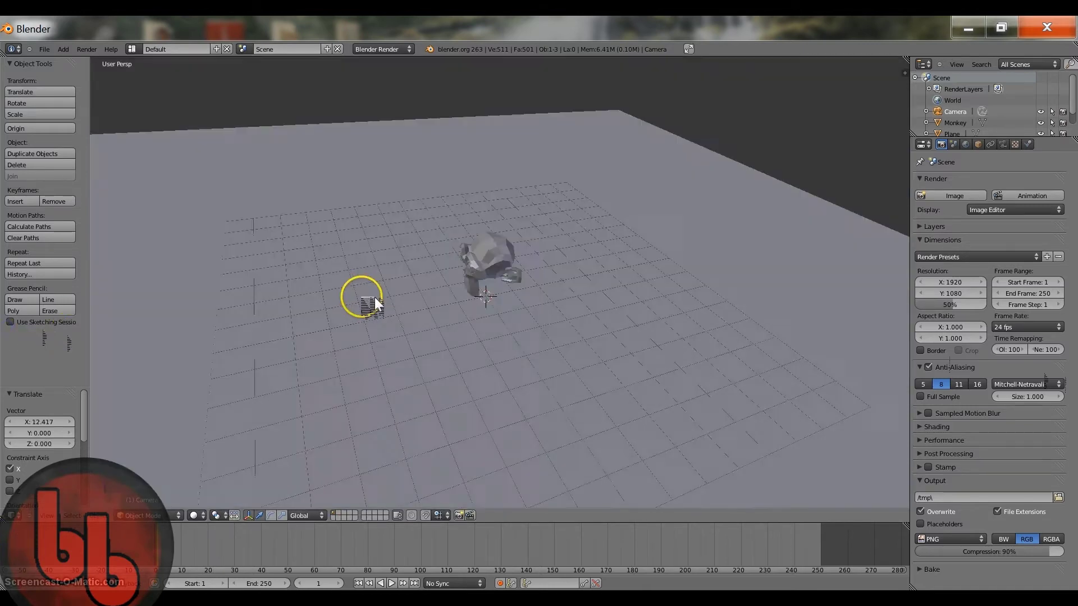
key("g")
key("z")
left_click(197, 253)
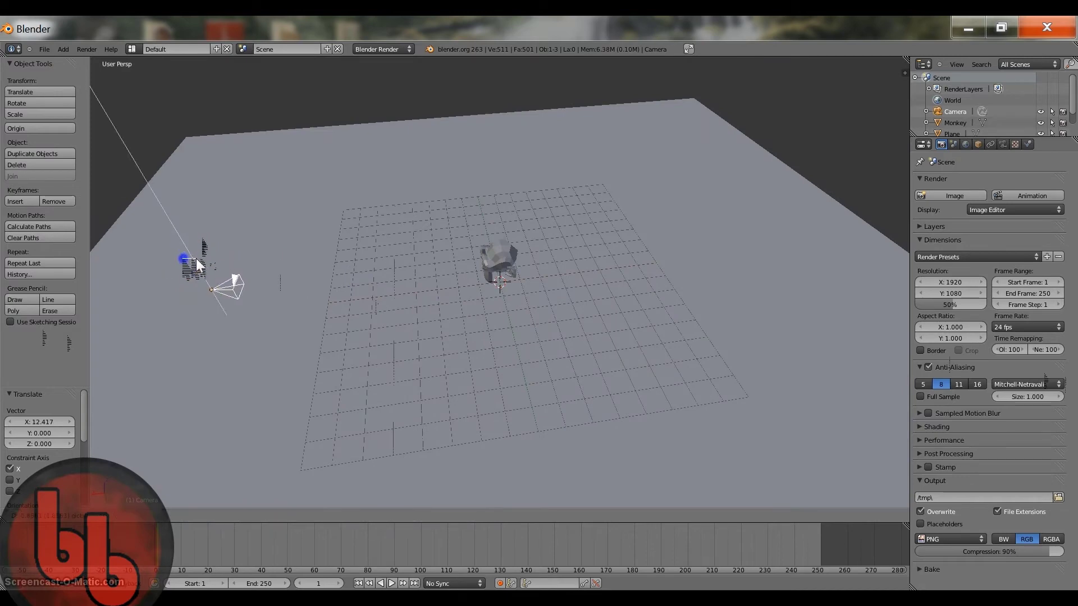
key("KP_0")
Step: Nudge the camera along X and down Z to frame the monkey, then select the monkey
key("KP_0")
key("g")
key("x")
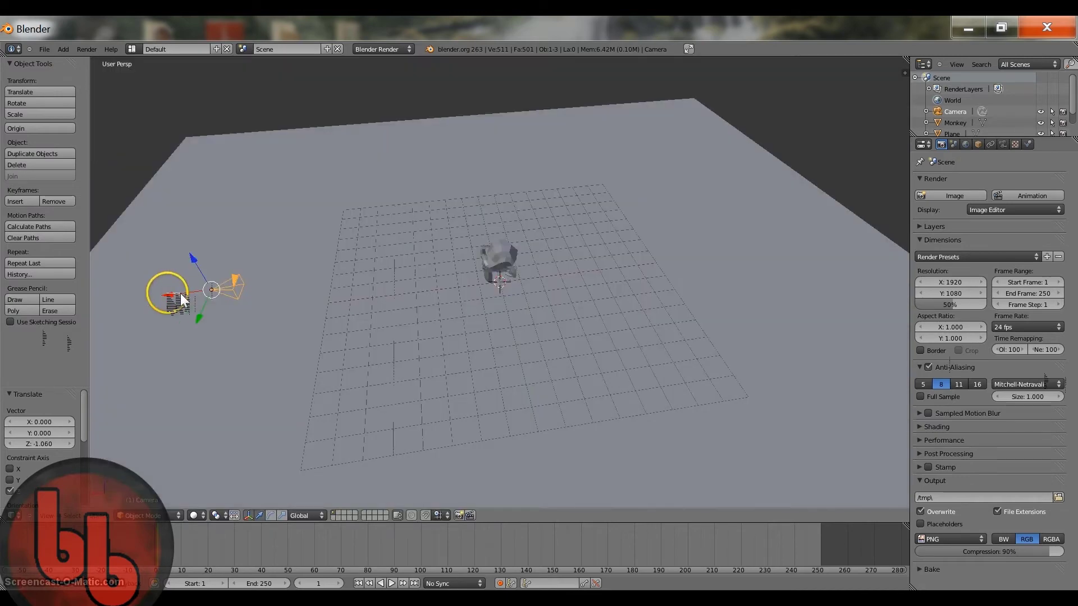
left_click(241, 298)
key("KP_0")
key("KP_0")
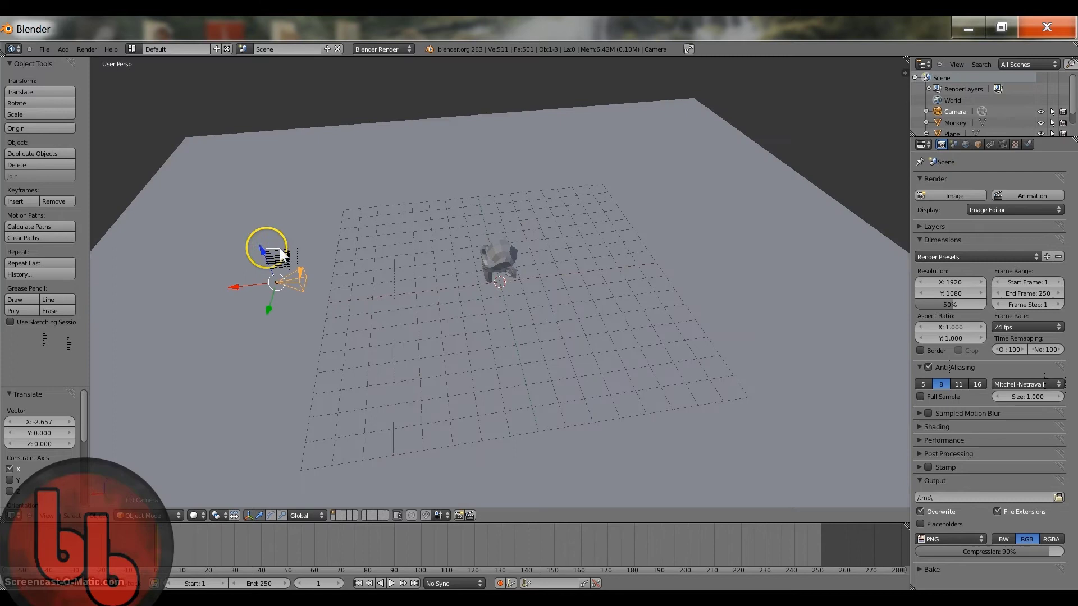
key("g")
key("z")
left_click(279, 269)
key("KP_0")
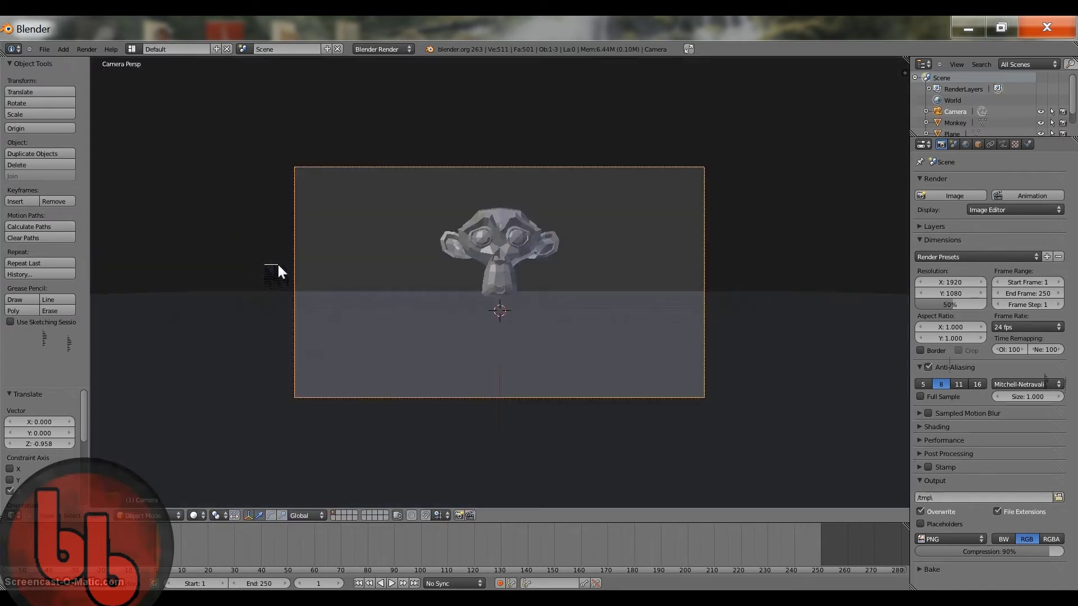
right_click(495, 278)
right_click(500, 215)
Step: Lower the monkey slightly along Z
key("g")
key("z")
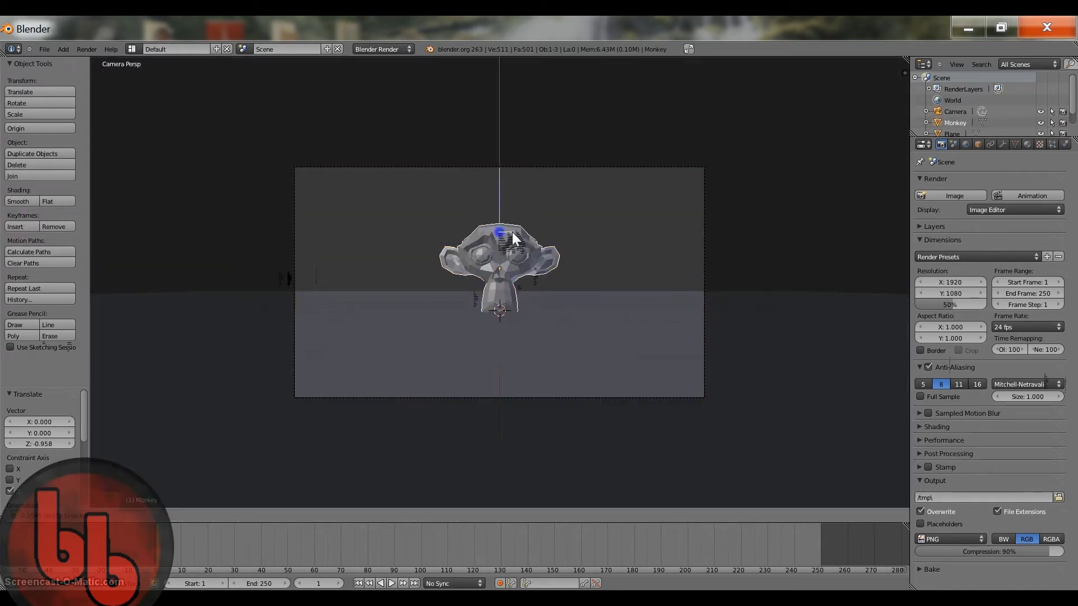
left_click(521, 227)
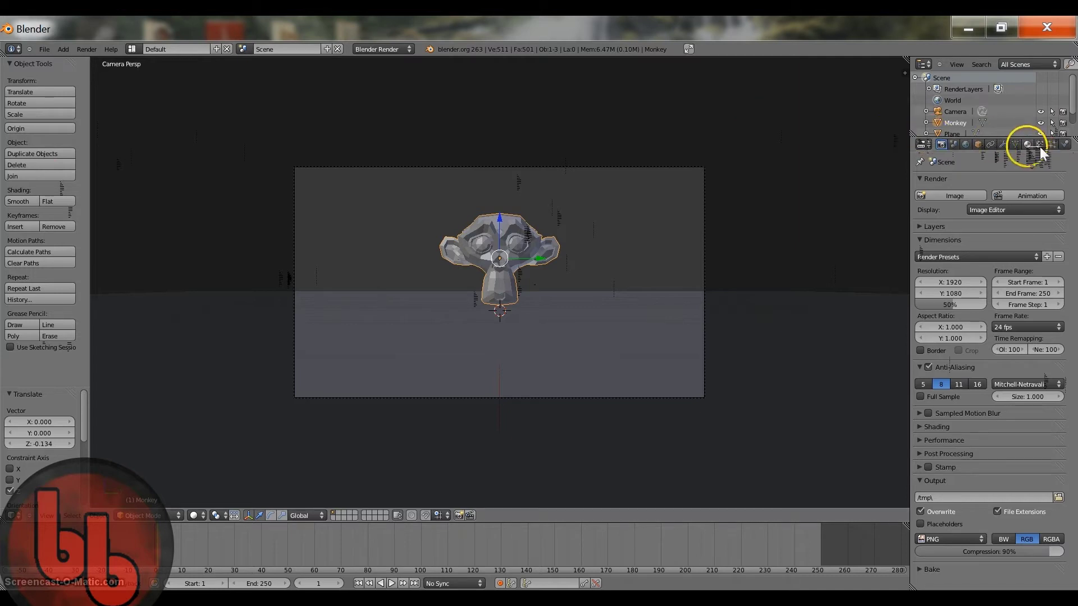
Step: Give the monkey a new material with a dark orange diffuse colour and Emit 1.00
left_click(936, 143)
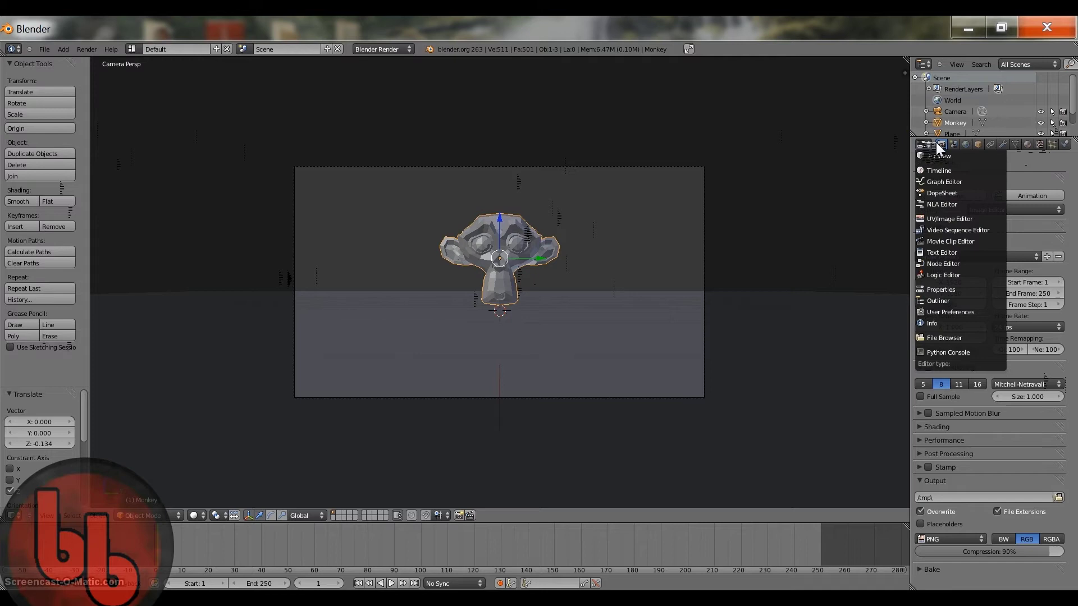
left_click(1045, 147)
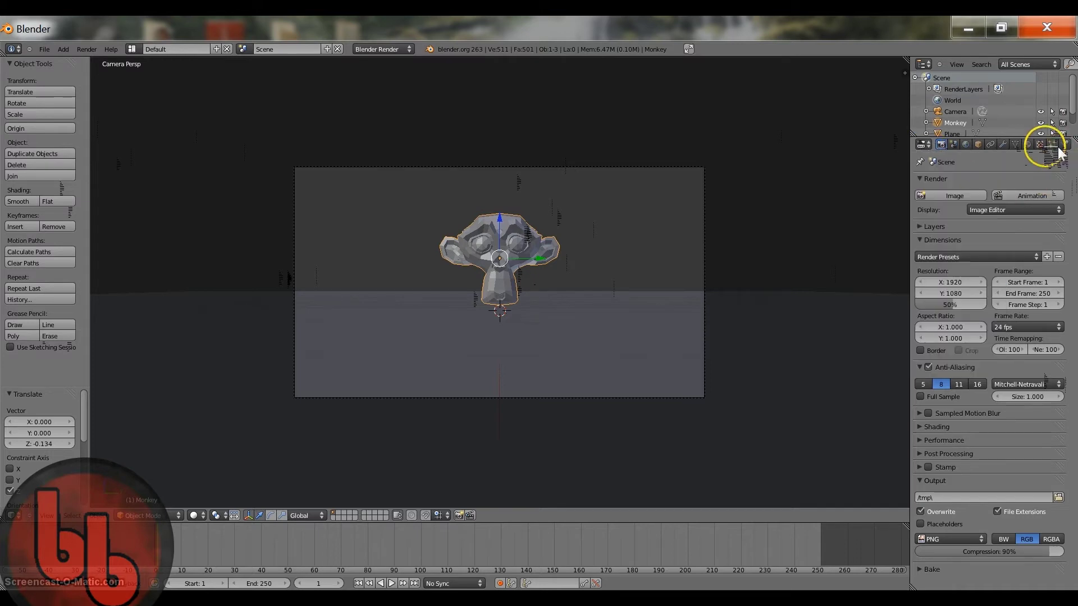
left_click(1028, 144)
left_click(979, 217)
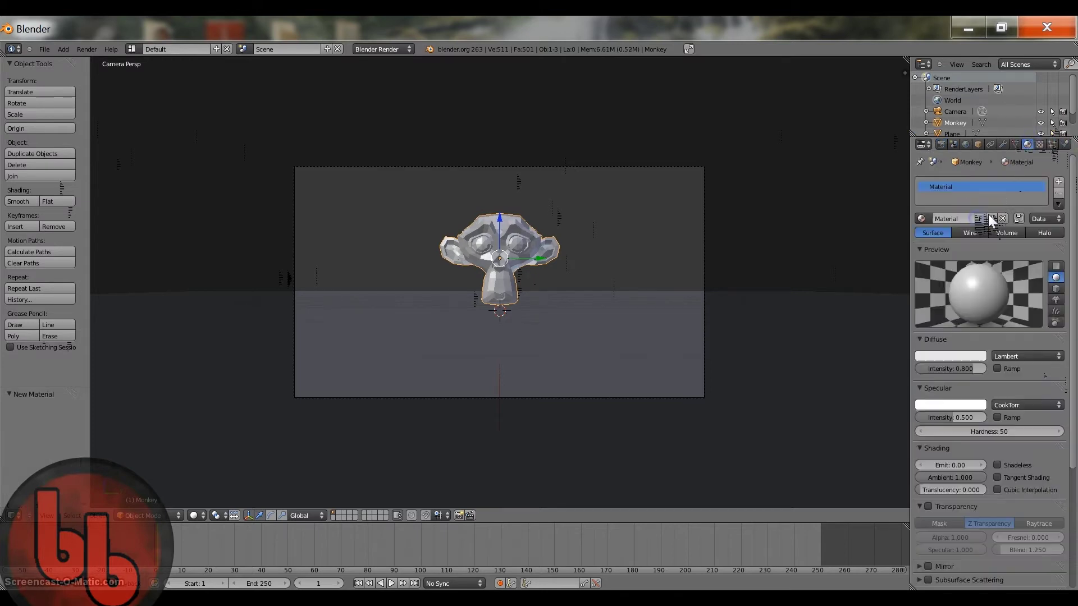
left_click(945, 356)
left_click_drag(929, 250, 916, 284)
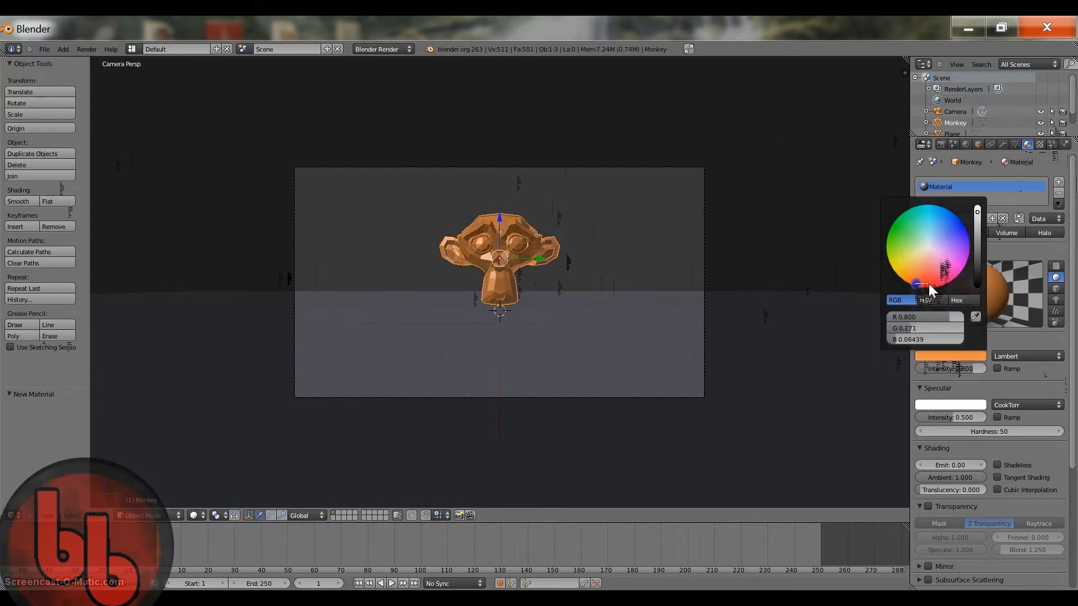
left_click_drag(977, 212, 979, 253)
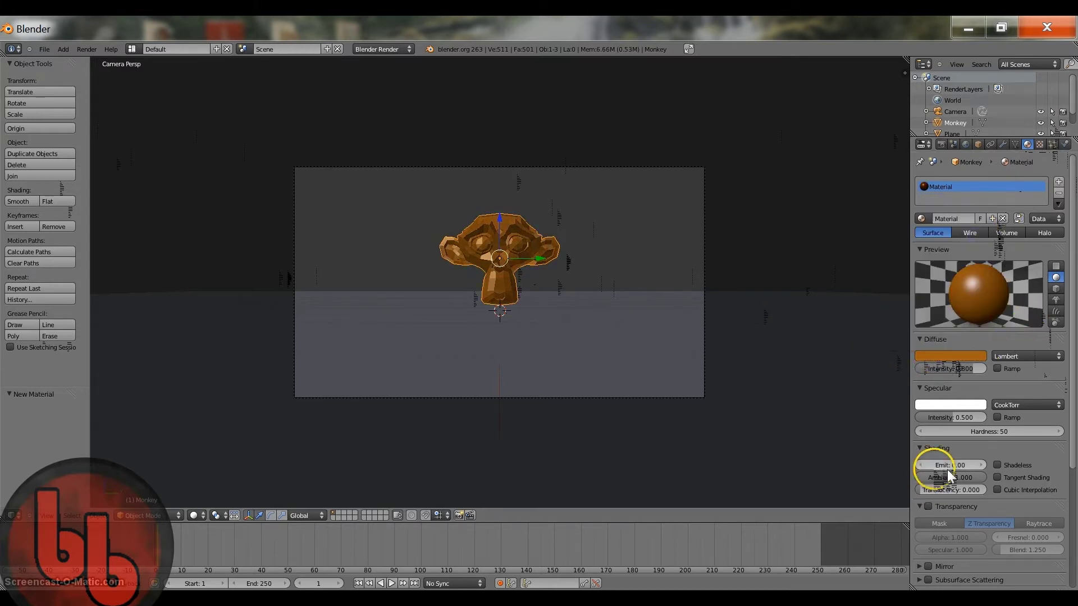
left_click(949, 467)
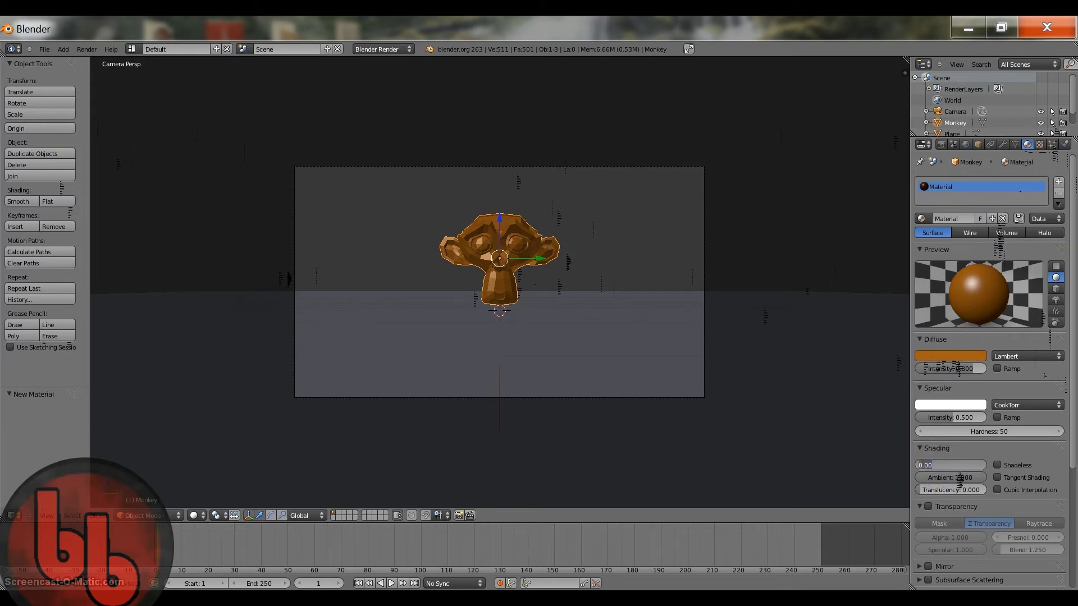
type("1")
key("Return")
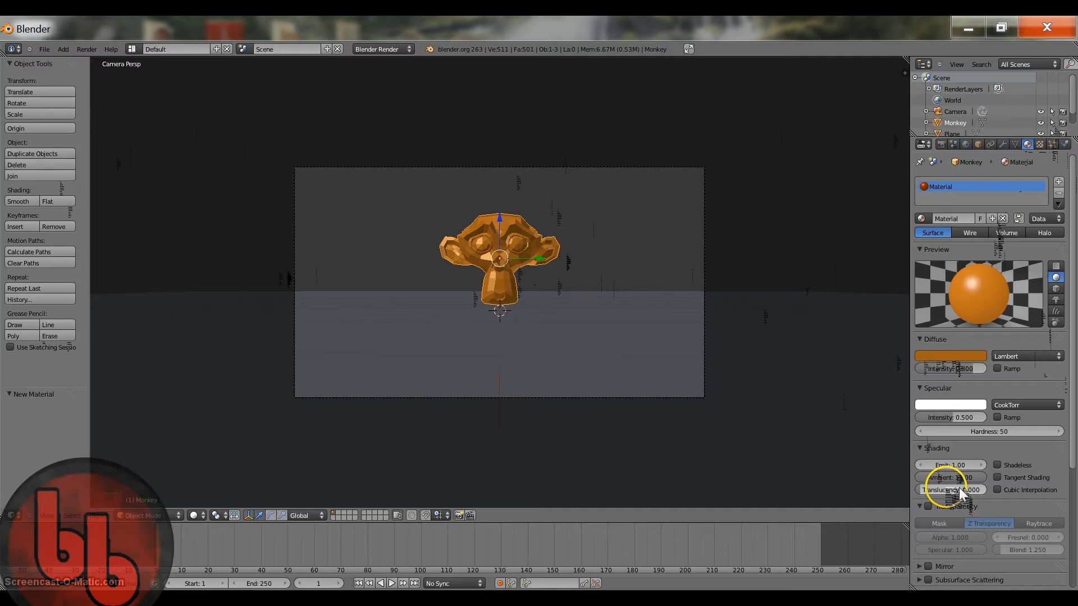
Step: Render the scene with F12 to see the flat orange monkey over the black floor
key("F12")
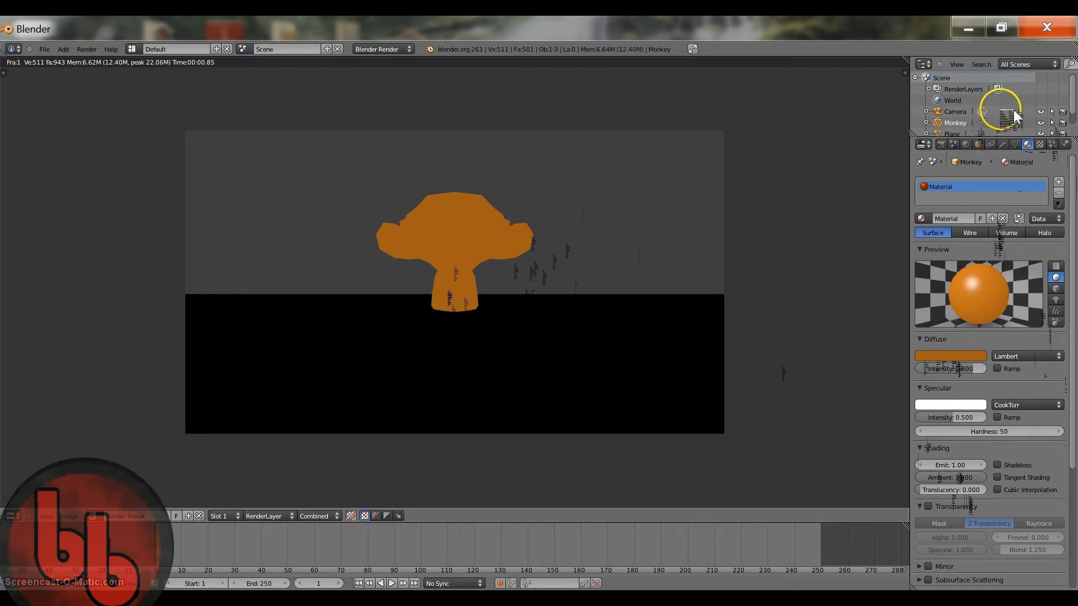
Step: Enable Indirect Lighting with Approximate gathering in the World settings and re-render
left_click(973, 145)
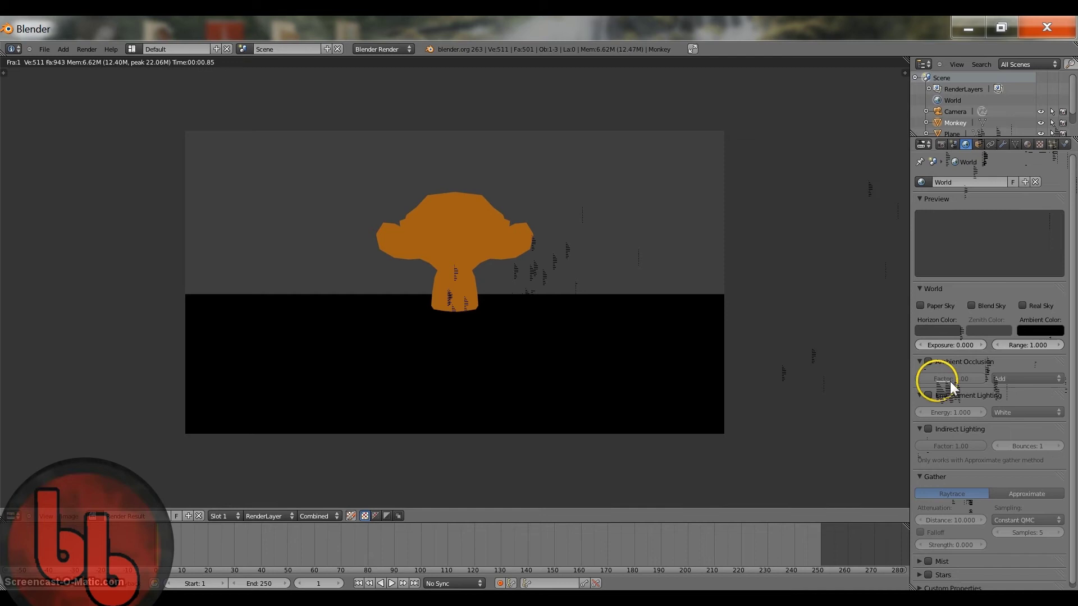
left_click(928, 429)
left_click(1016, 495)
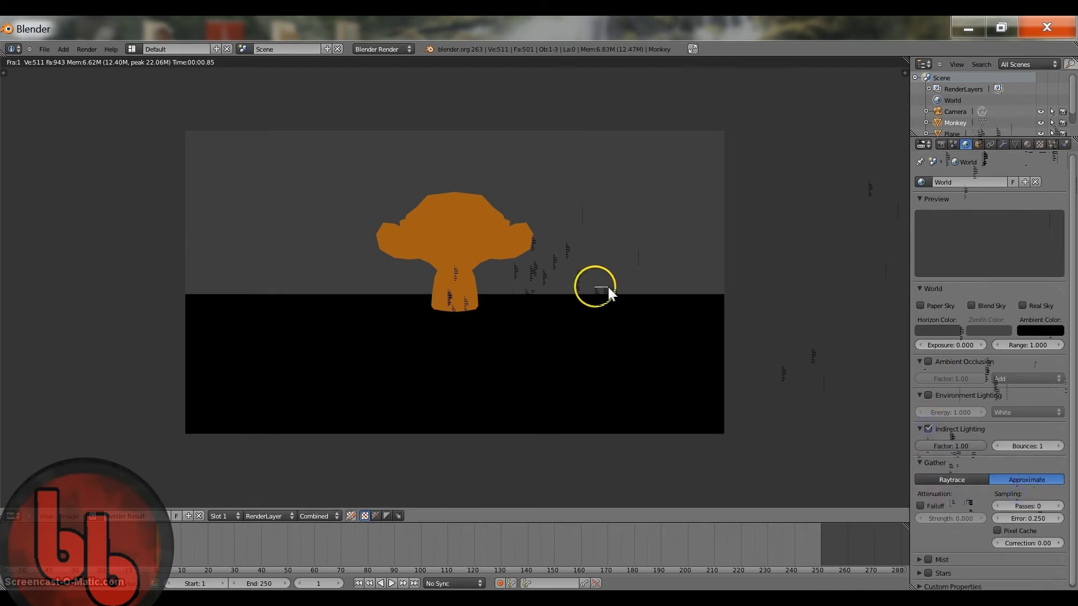
key("F12")
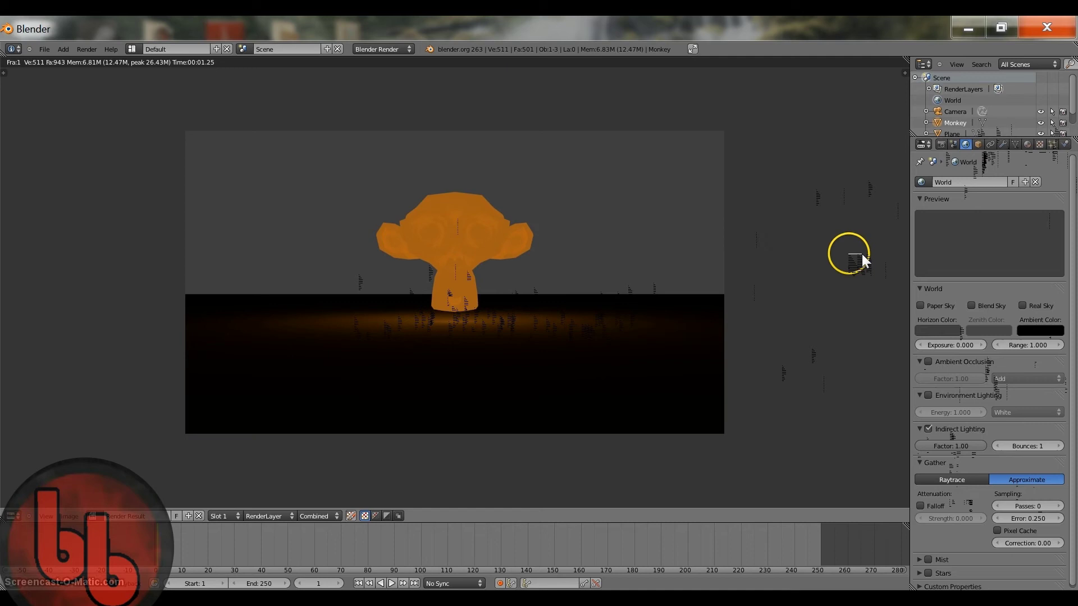
left_click(1027, 145)
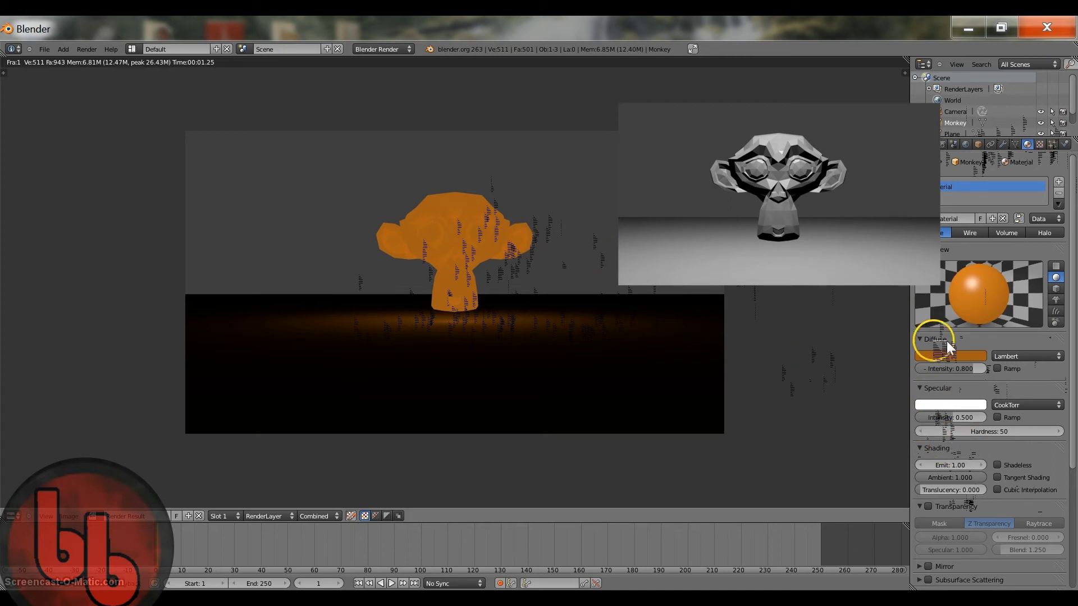
Step: Raise the material's Translucency to 1.000 and render again
left_click(931, 492)
left_click_drag(931, 494, 1046, 494)
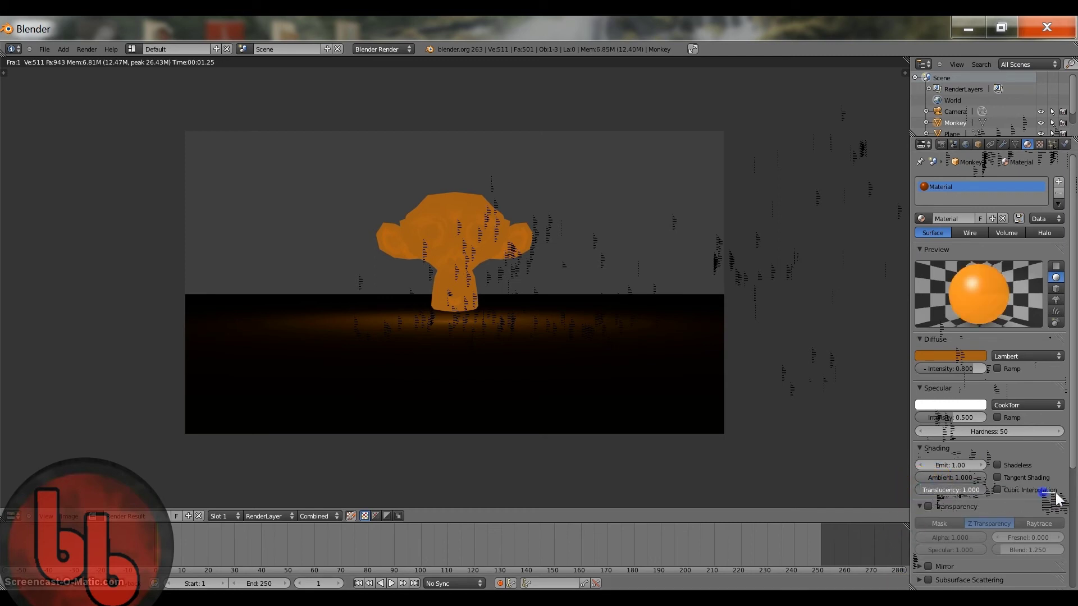
key("F12")
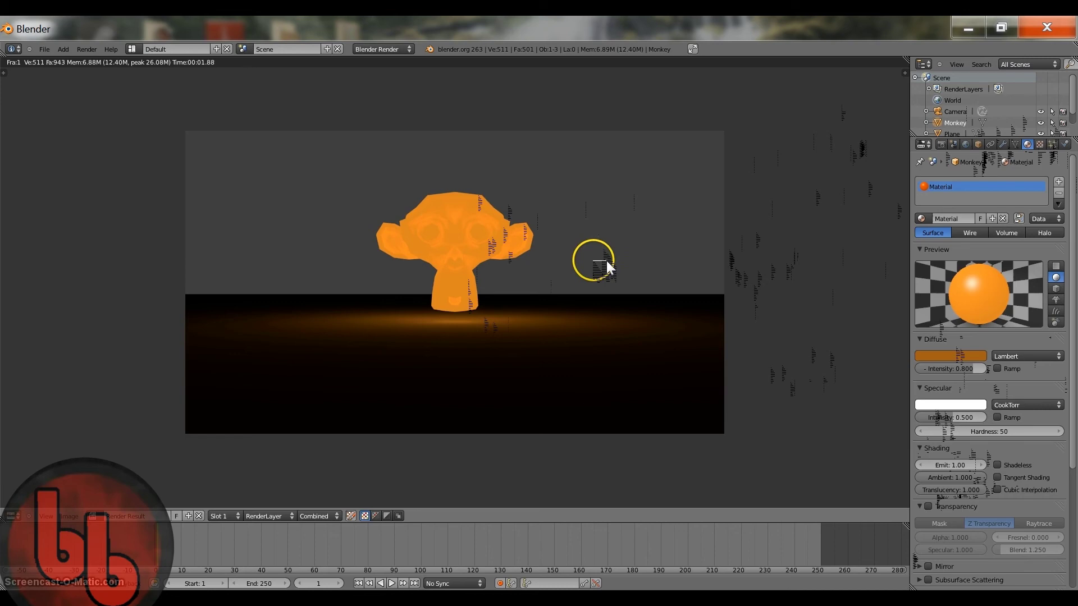
Step: Exit the render and orbit and zoom the viewport to frame the monkey above the floor
key("Escape")
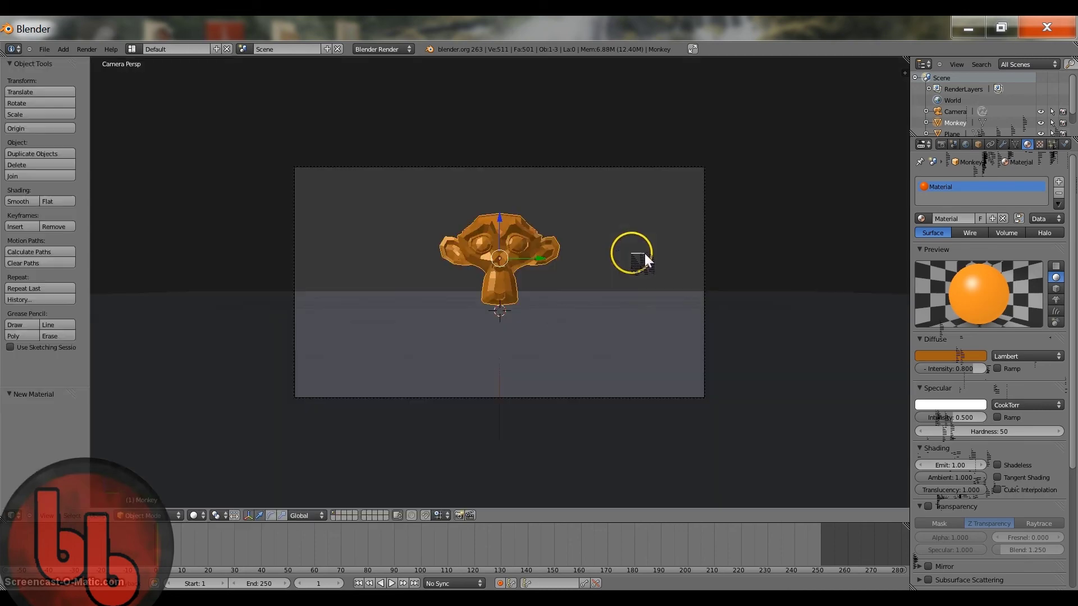
middle_click_drag(628, 250, 568, 286)
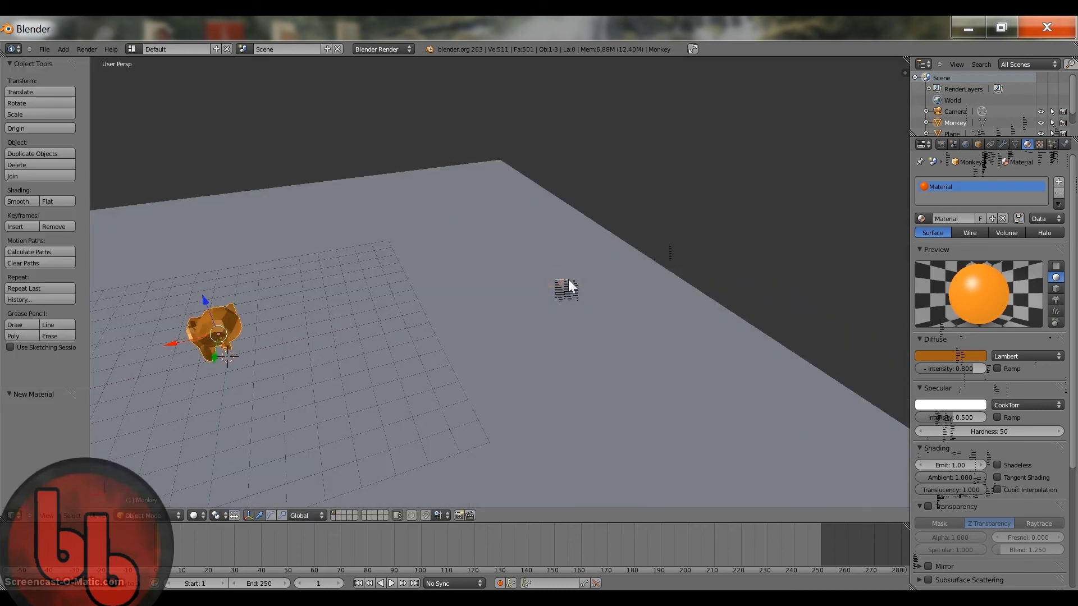
key("Home")
scroll(483, 314, "up", 4)
middle_click_drag(483, 315, 551, 314)
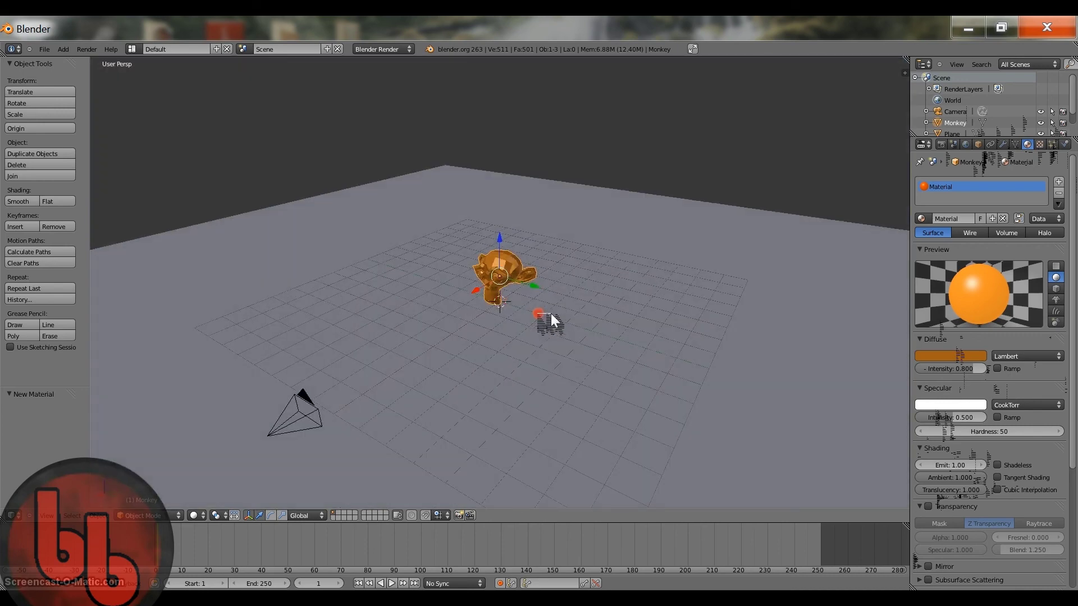
right_click(550, 281)
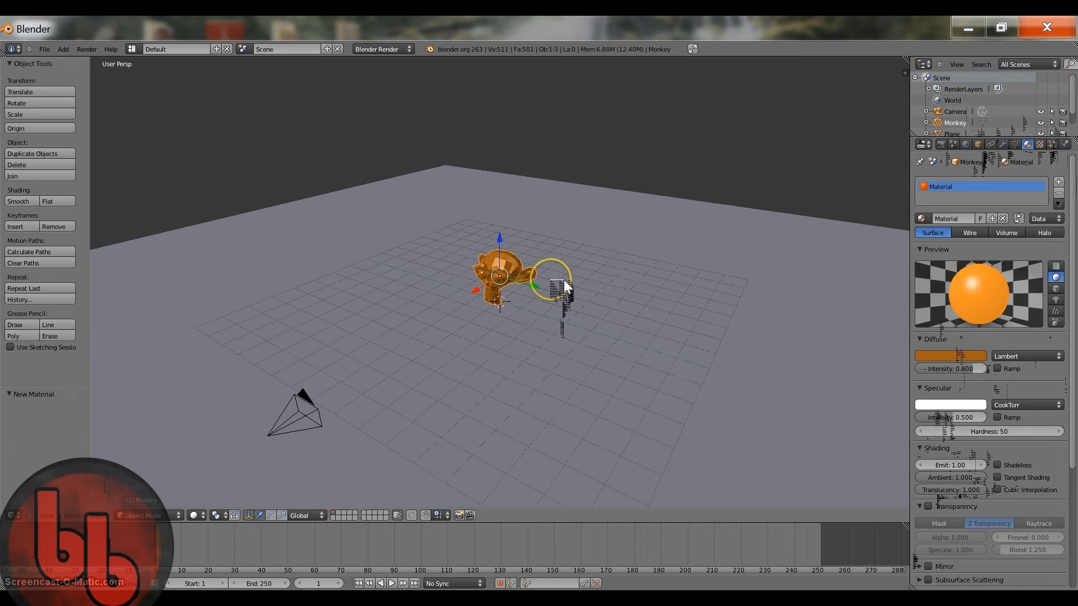
mouse_move(564, 279)
left_mouse_down()
mouse_move(551, 236)
mouse_move(269, 359)
left_mouse_up()
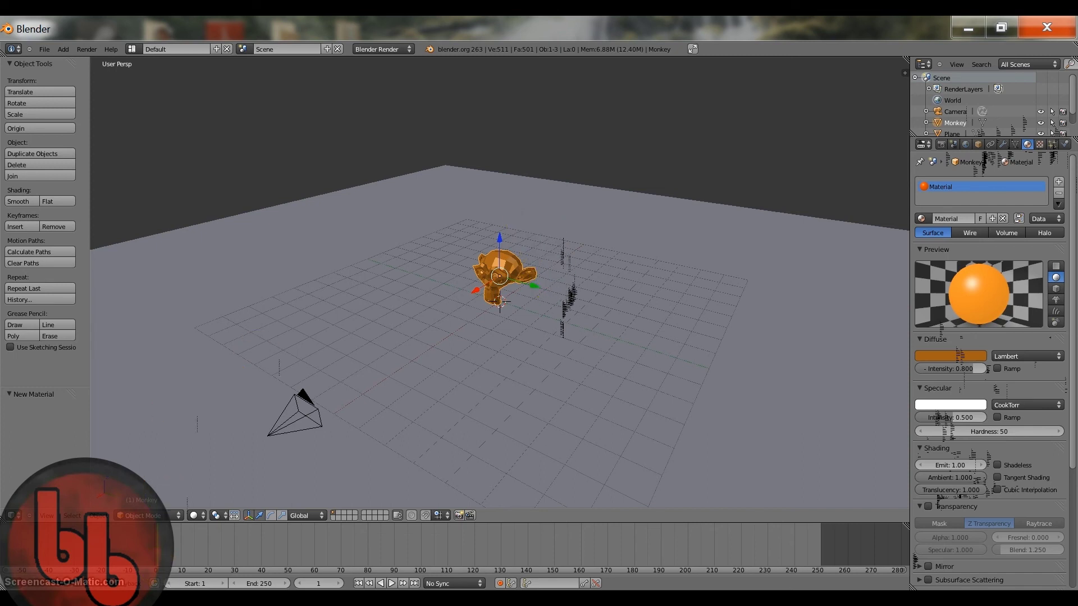